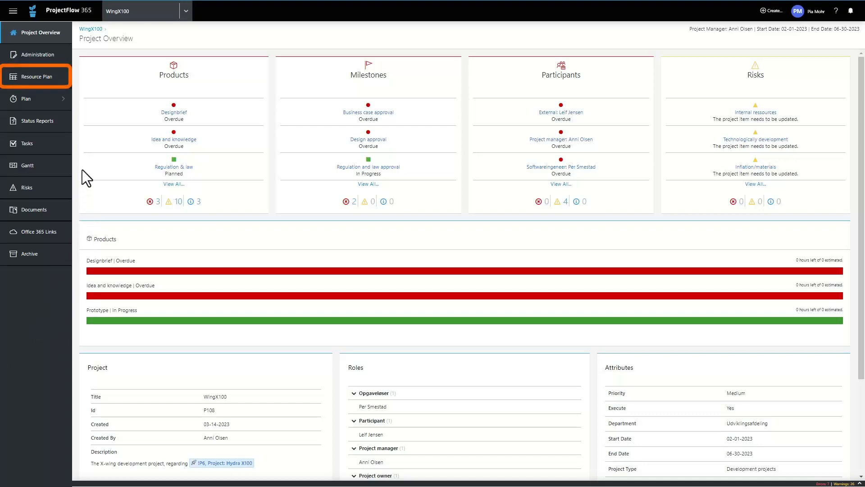
- Open the resource plan of the WingX100 project and show the planned hours by week
left_click(33, 78)
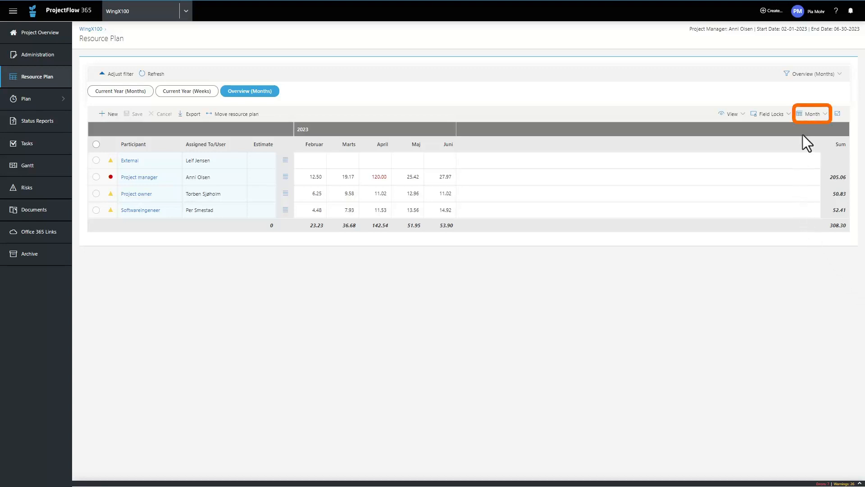
left_click(812, 115)
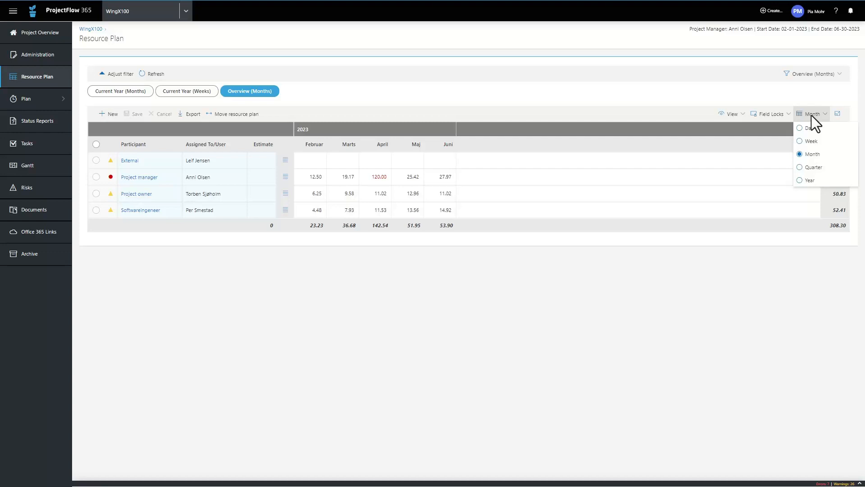
left_click(800, 141)
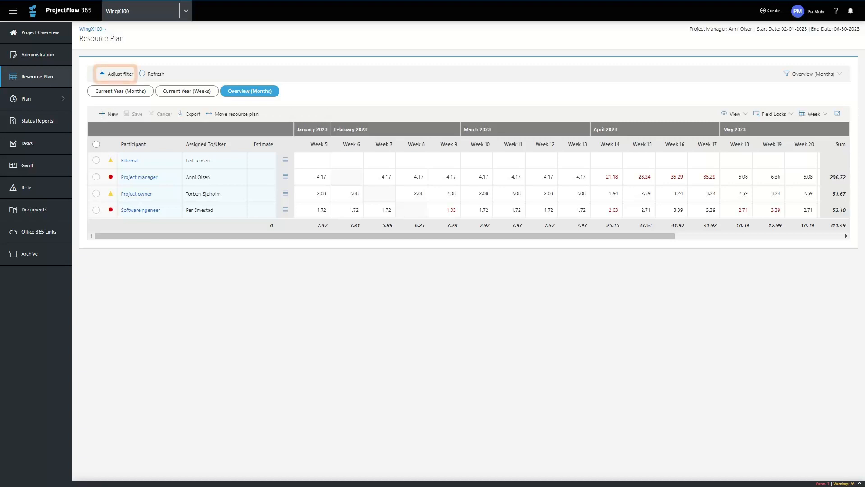
- In the resource plan filter, set the start date to 03-16-2023 and the end date to 04-30-2023
left_click(118, 76)
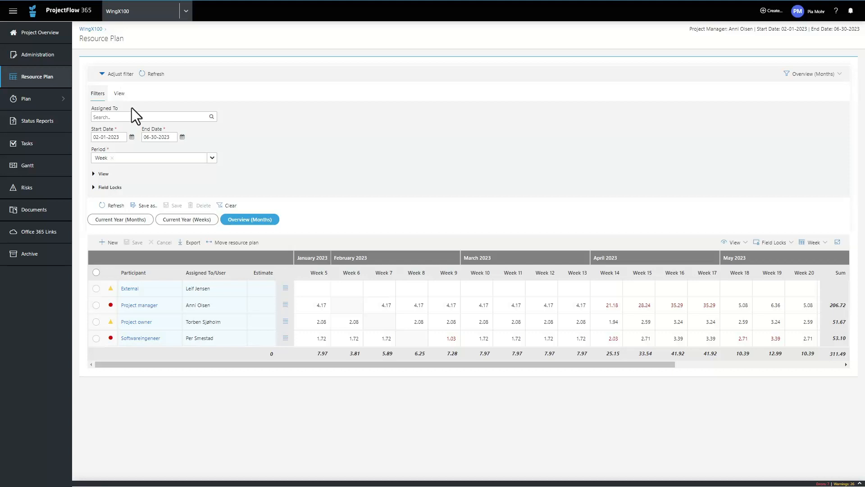
left_click(131, 137)
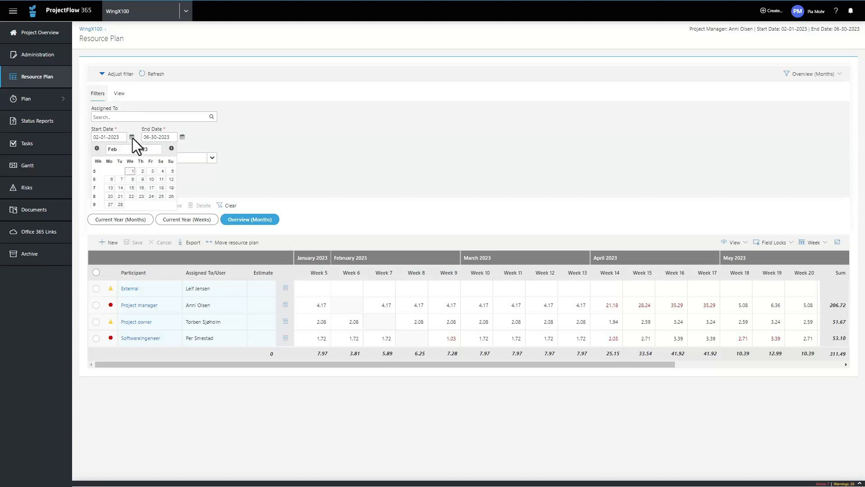
left_click(171, 149)
left_click(142, 187)
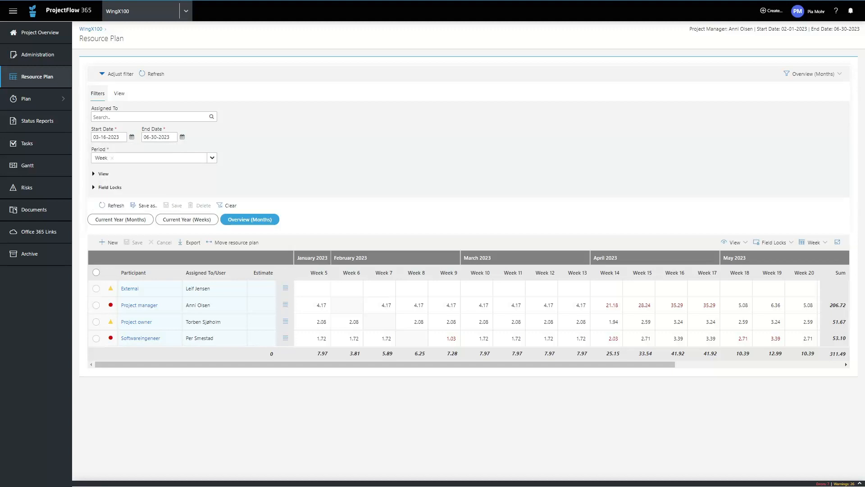
left_click(182, 137)
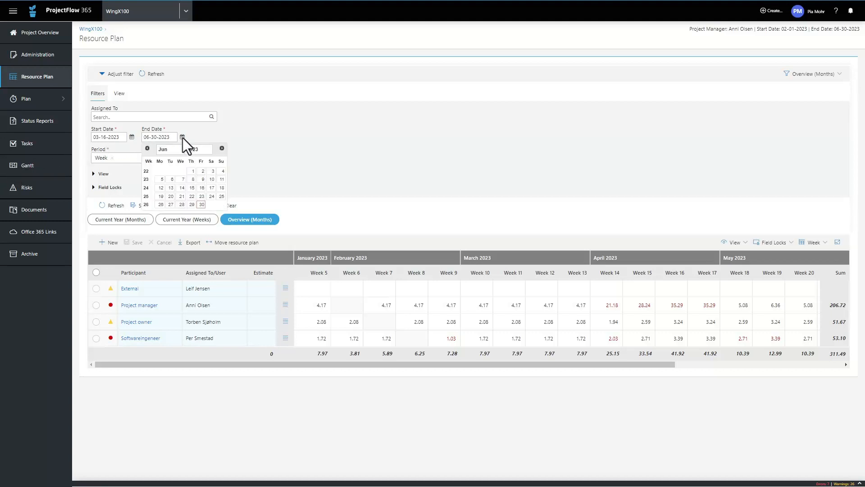
left_click(147, 149)
left_click(147, 148)
left_click(172, 180)
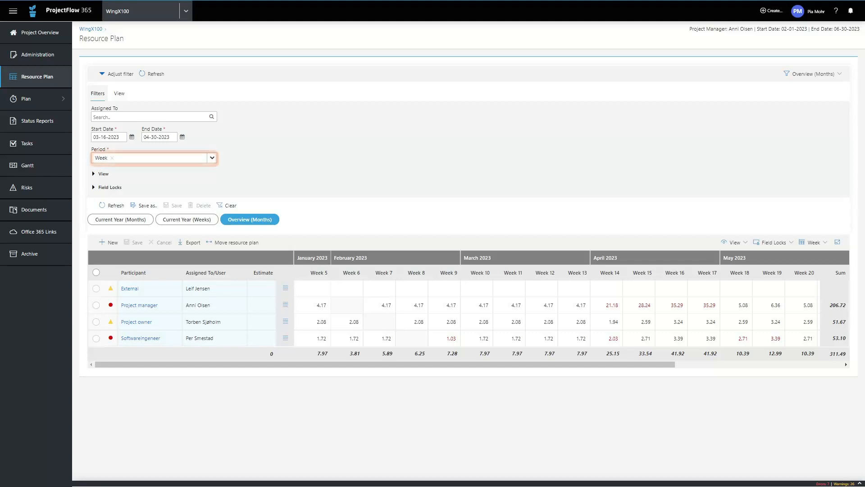
- Set the filter period to Month, refresh the resource plan with the adjusted filter and collapse the filter settings
left_click(210, 159)
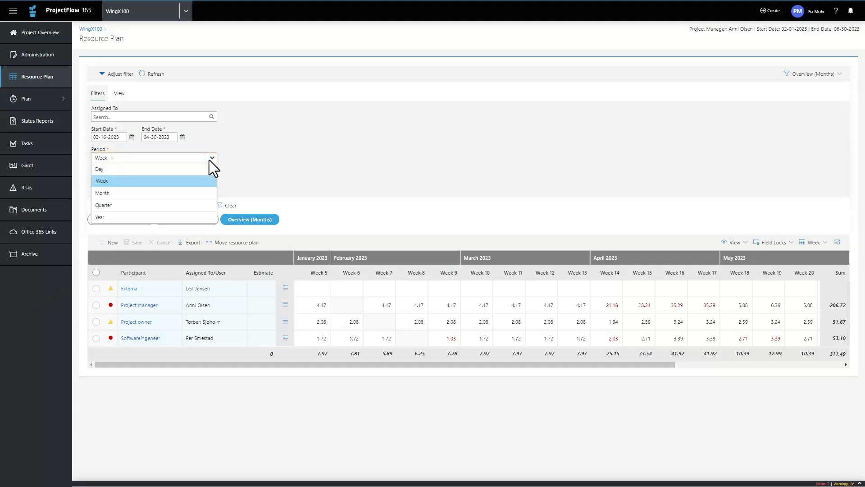
left_click(104, 194)
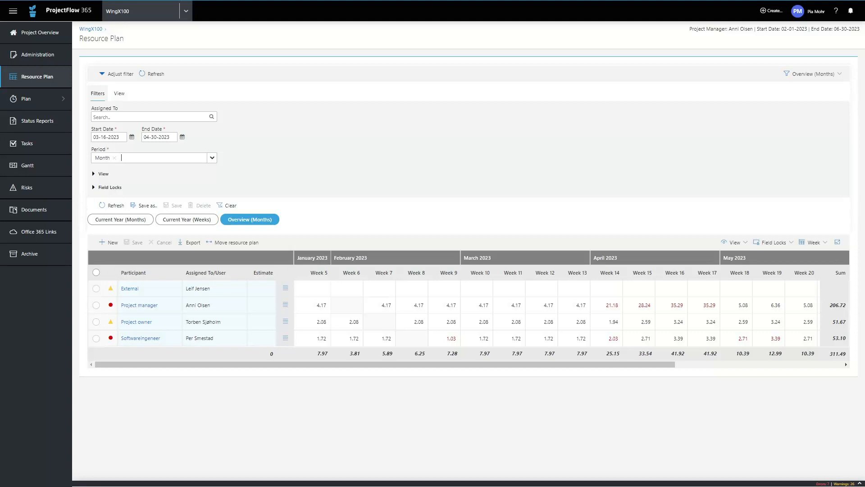
left_click(113, 207)
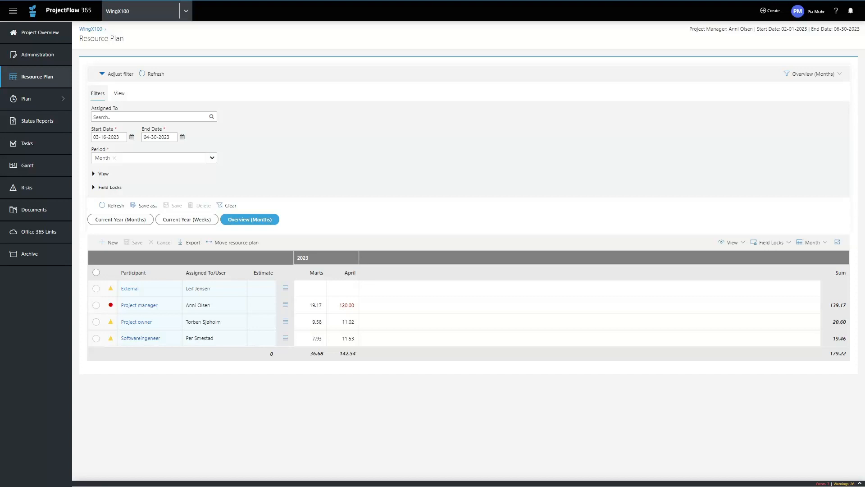
left_click(102, 74)
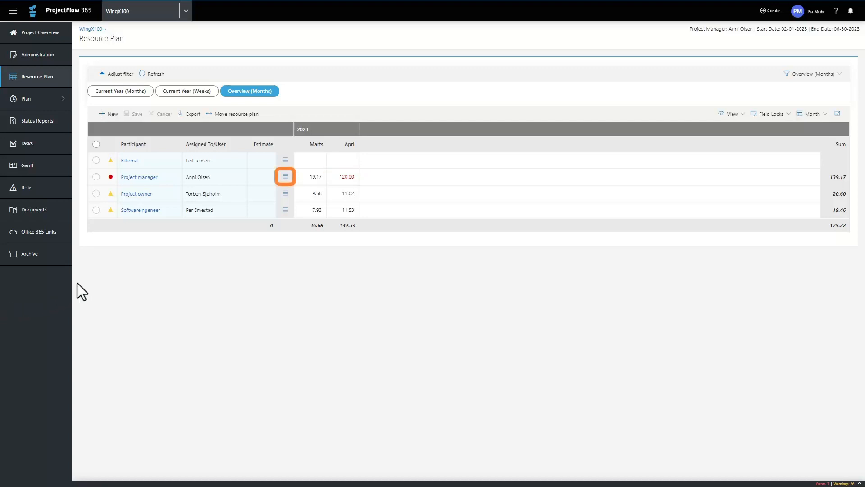
- Show the project manager's capacity, demand and availability, and examine which projects make up the April demand
left_click(285, 176)
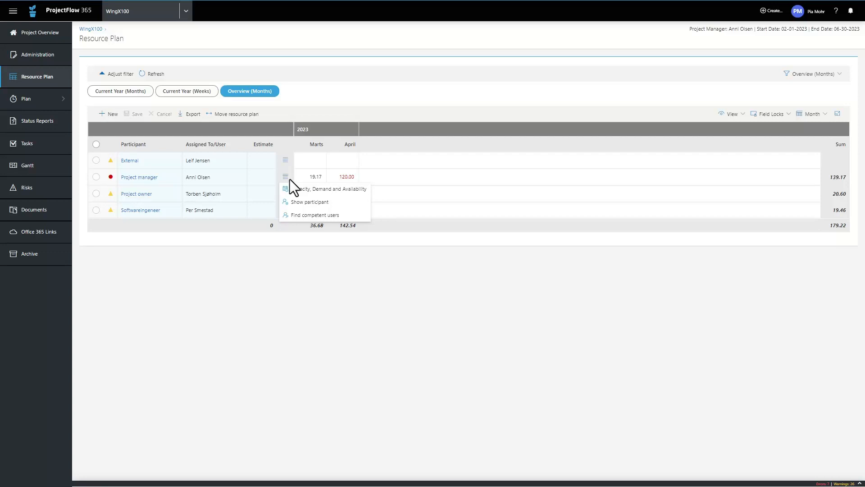
left_click(319, 189)
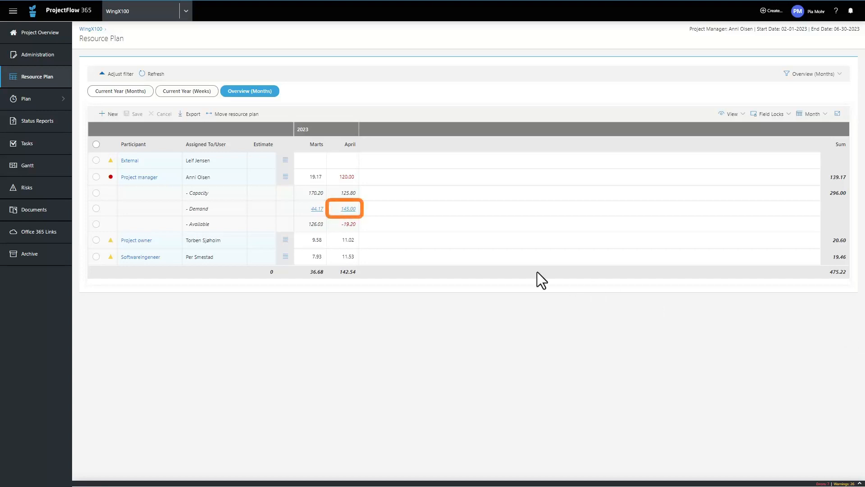
left_click(348, 208)
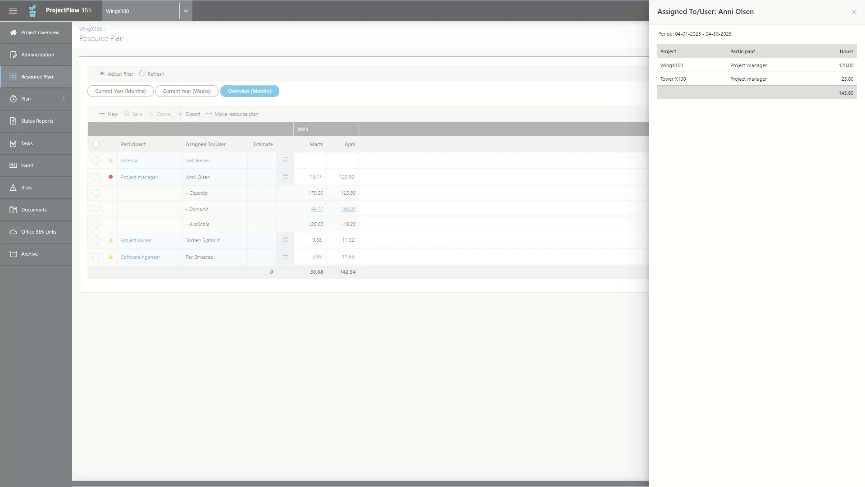
left_click(575, 355)
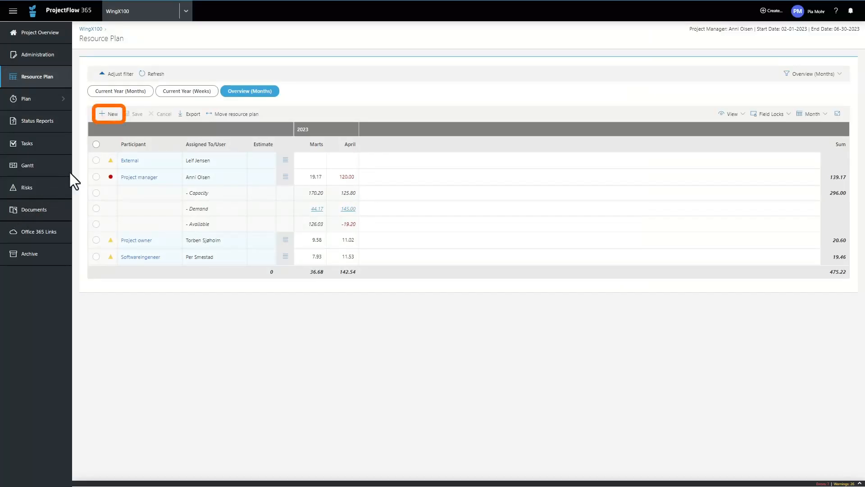
- Start a new participant with the function/job title "Operating system programming"
left_click(111, 115)
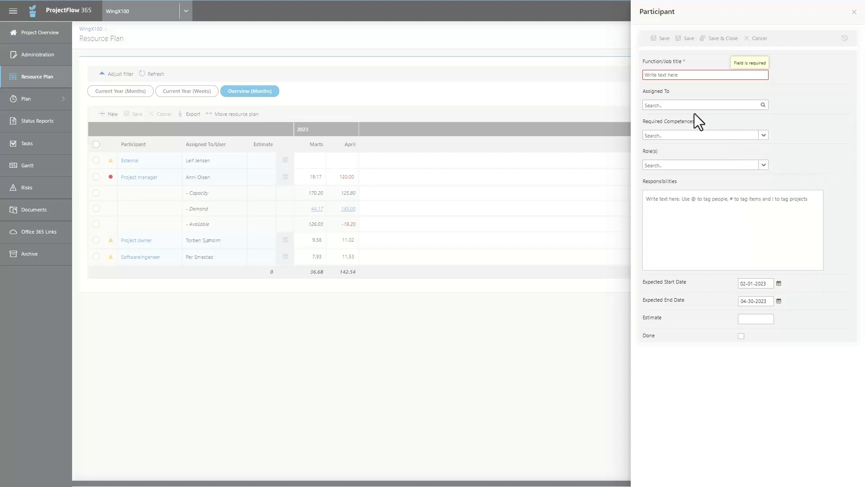
left_click(667, 76)
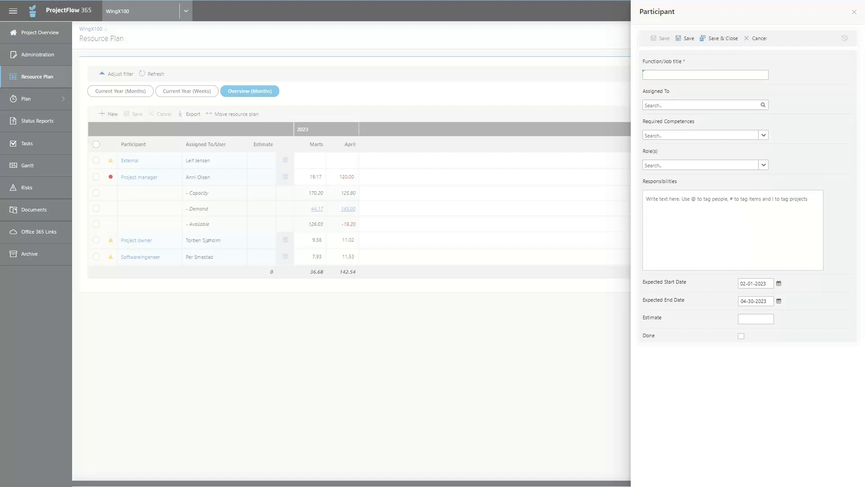
type("Operating system programming")
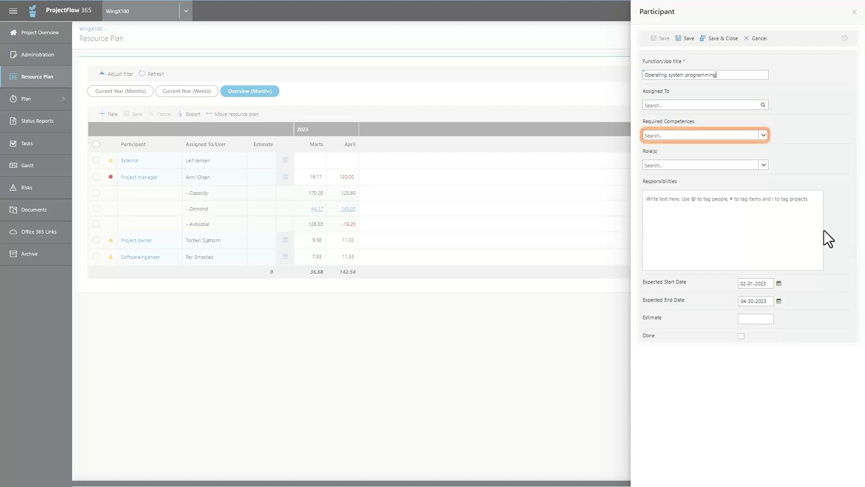
- Add Cloudspecialist as the new participant's required competence and choose Participant as the role
left_click(763, 136)
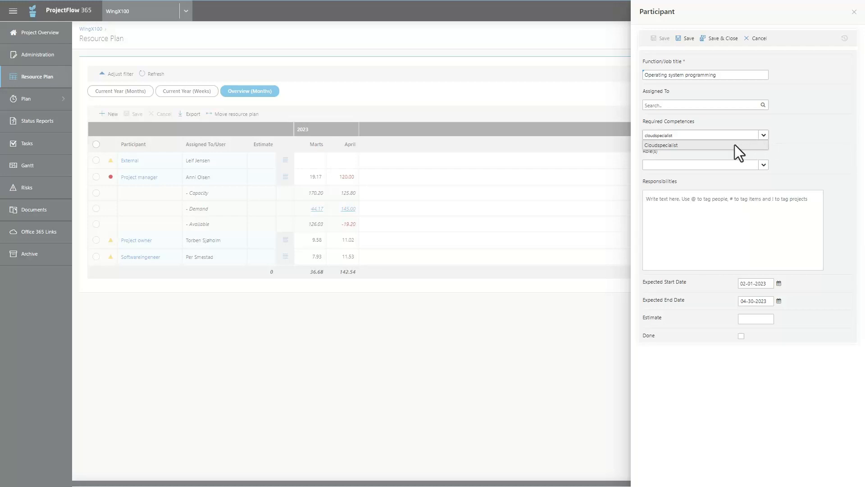
left_click(666, 145)
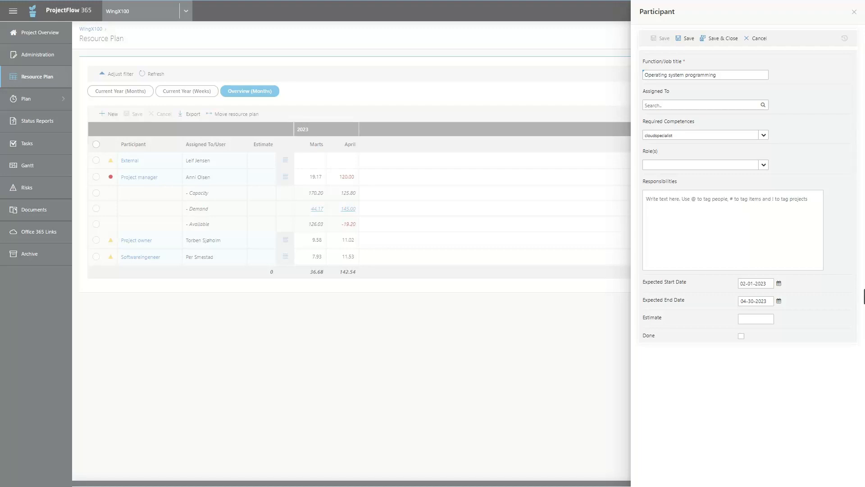
left_click(764, 165)
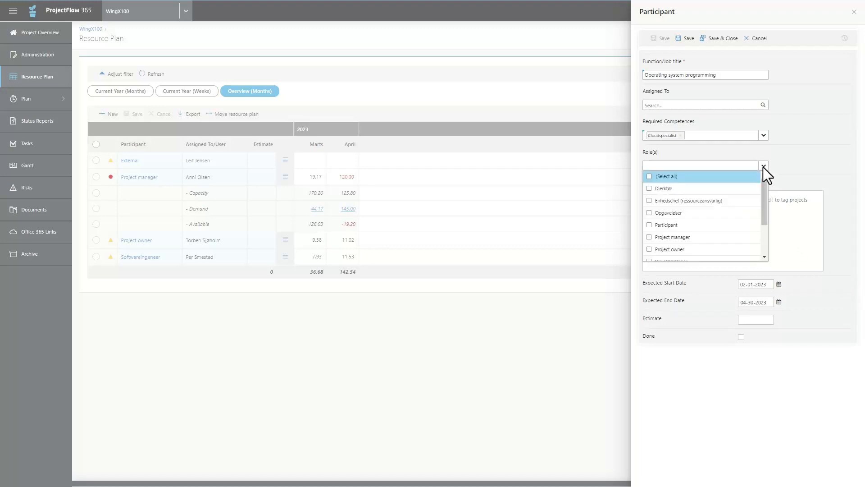
left_click(650, 226)
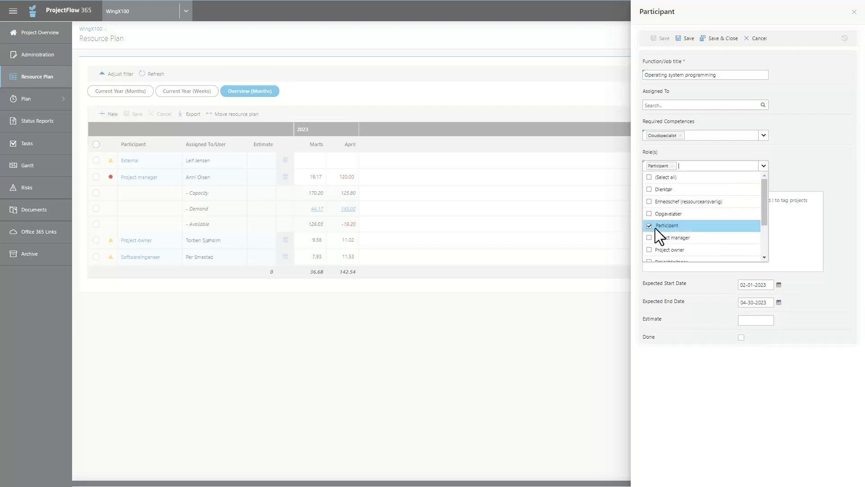
left_click(806, 165)
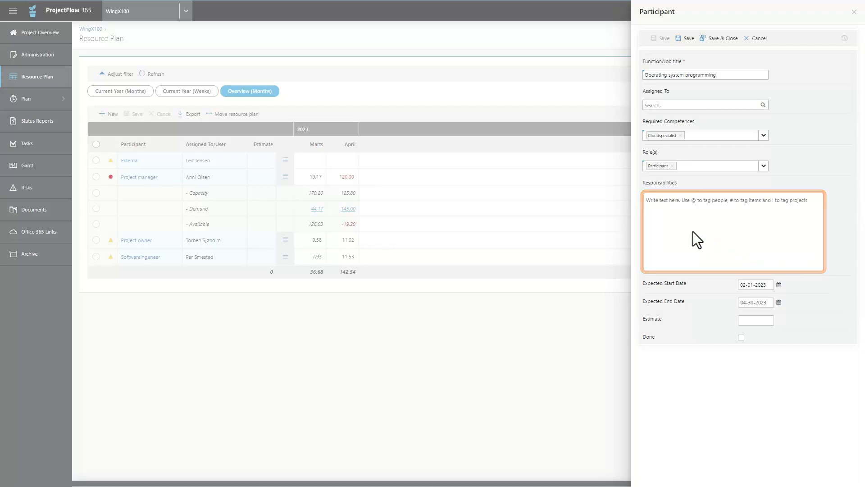
- Describe the responsibilities as "Operating system development and documentation" and set the expected start date to 03-16-2023
left_click(661, 208)
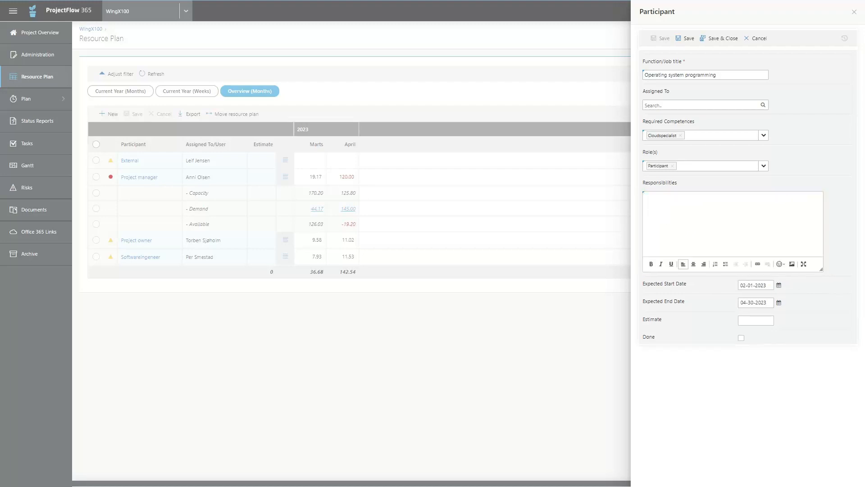
type("Operating system development and documentation")
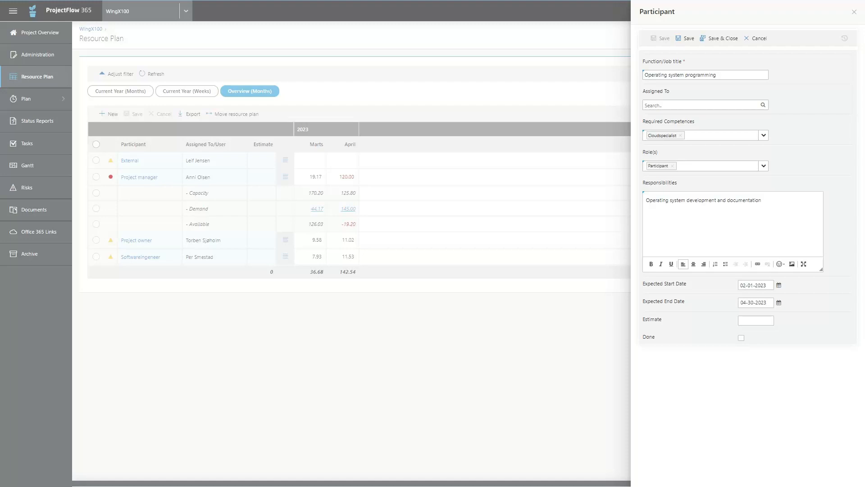
left_click(779, 286)
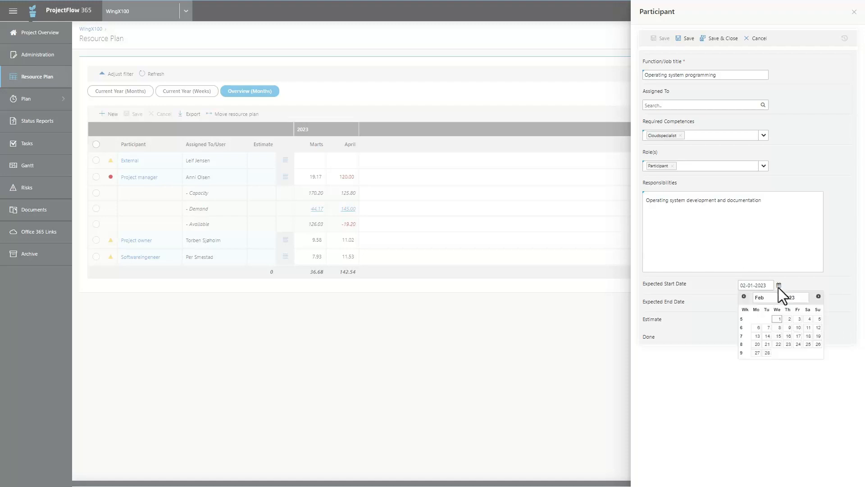
left_click(818, 297)
left_click(788, 336)
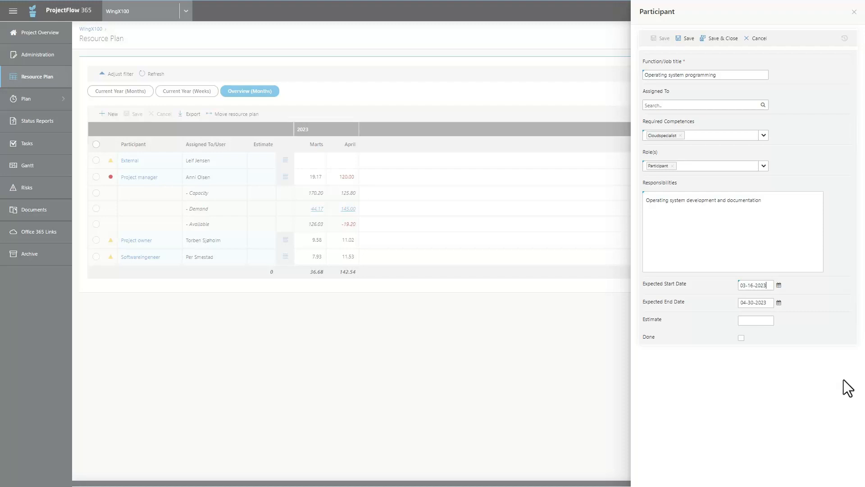
- Set the new participant's estimate to 60 hours, then save and close the participant form
left_click(753, 322)
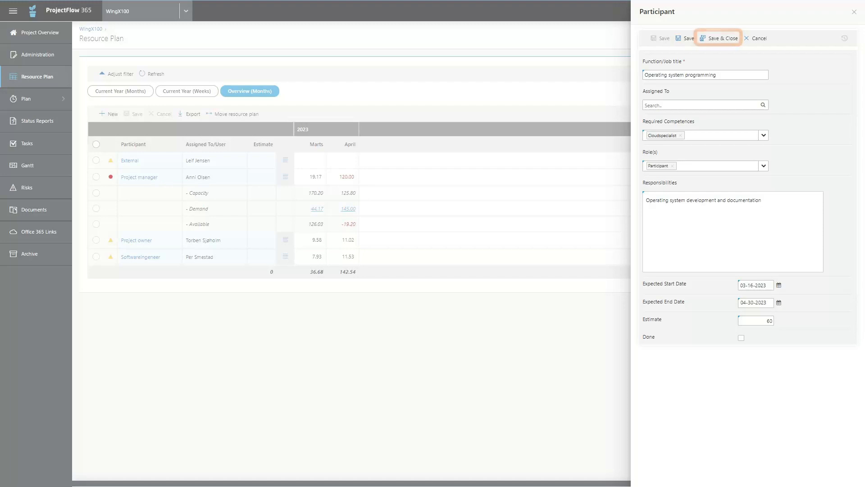
left_click(716, 40)
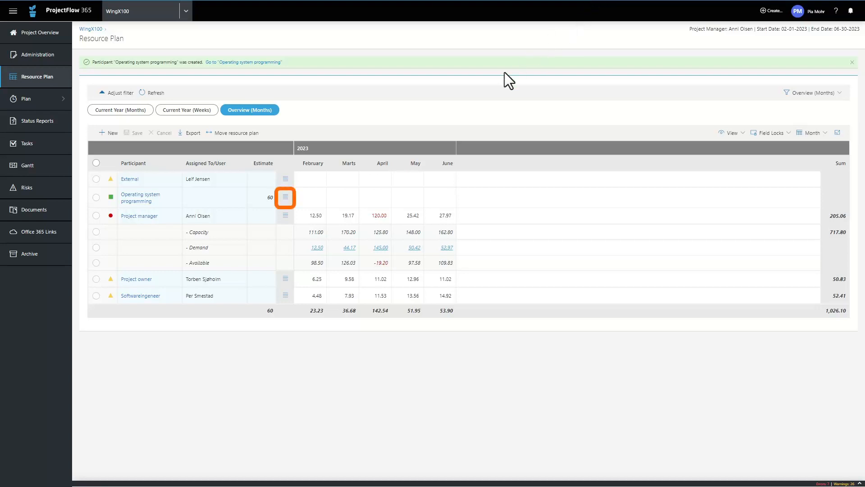
- Find competent users for the Operating system programming participant and assign the first user in the results
left_click(285, 197)
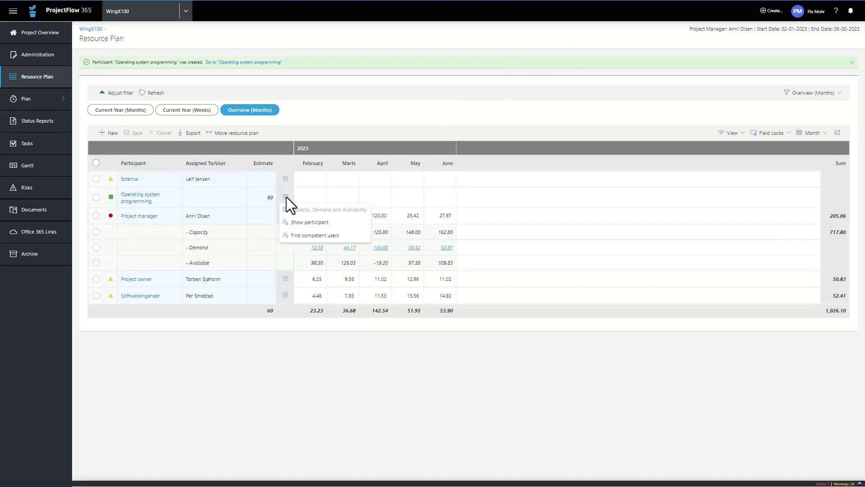
left_click(315, 235)
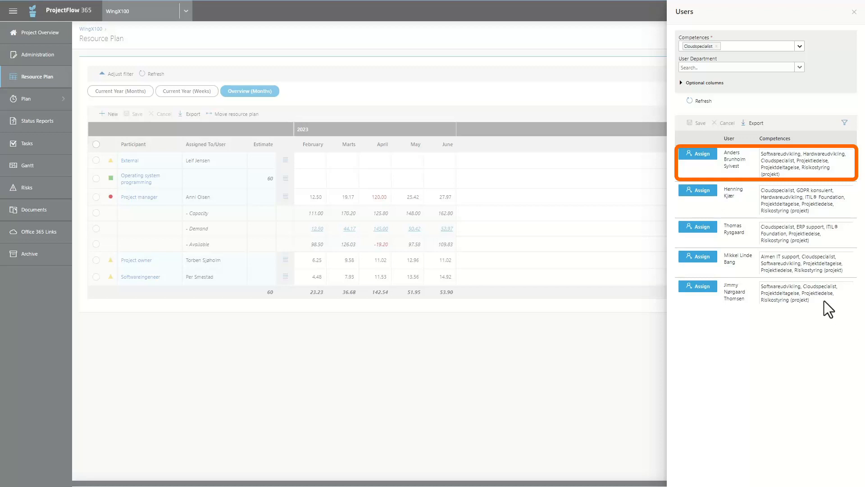
left_click(697, 153)
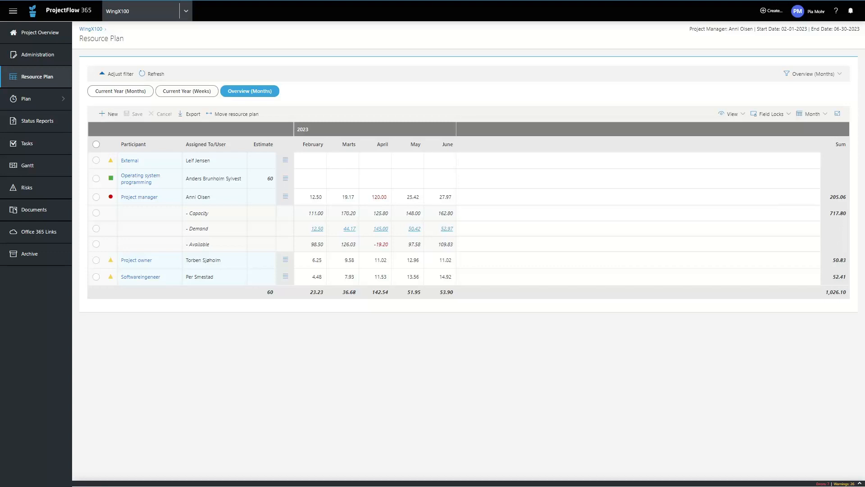
- Show capacity, demand and availability for Operating system programming, and save 20 planned hours for March and 40 for April
left_click(285, 179)
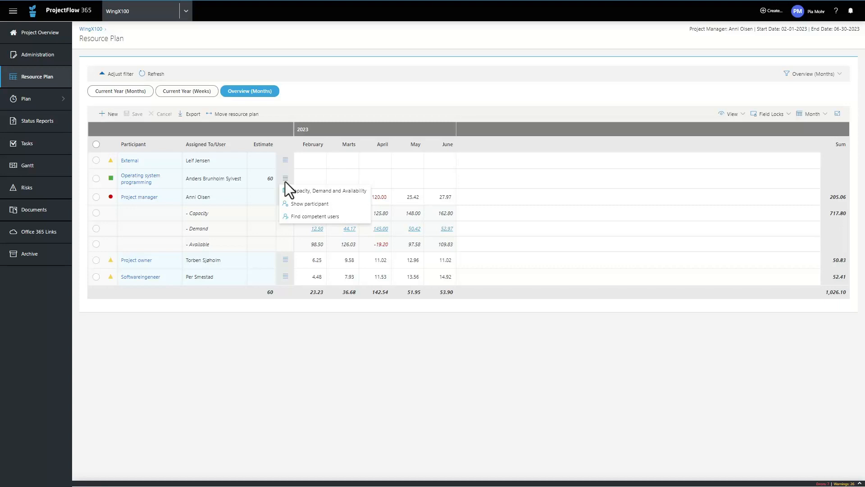
left_click(323, 191)
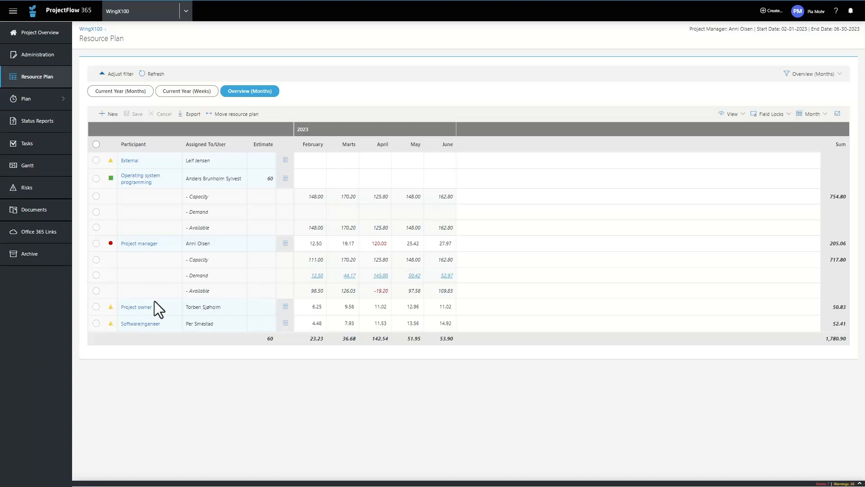
left_click(345, 179)
type("20")
left_click(376, 178)
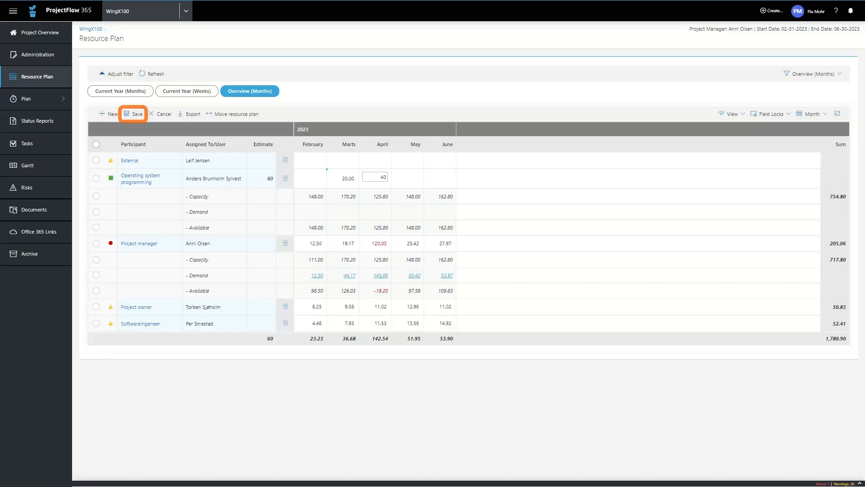
left_click(135, 114)
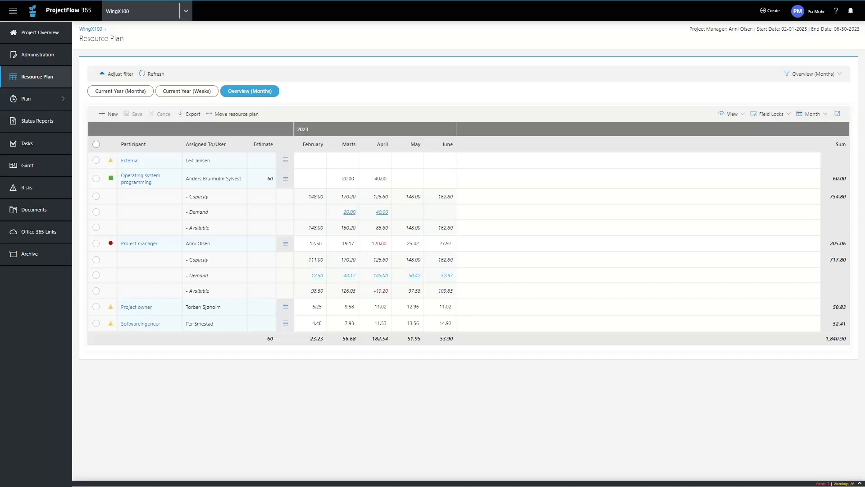
- Open the signed-in user's My Hours overview to view personal capacity and planned hours across projects
left_click(816, 13)
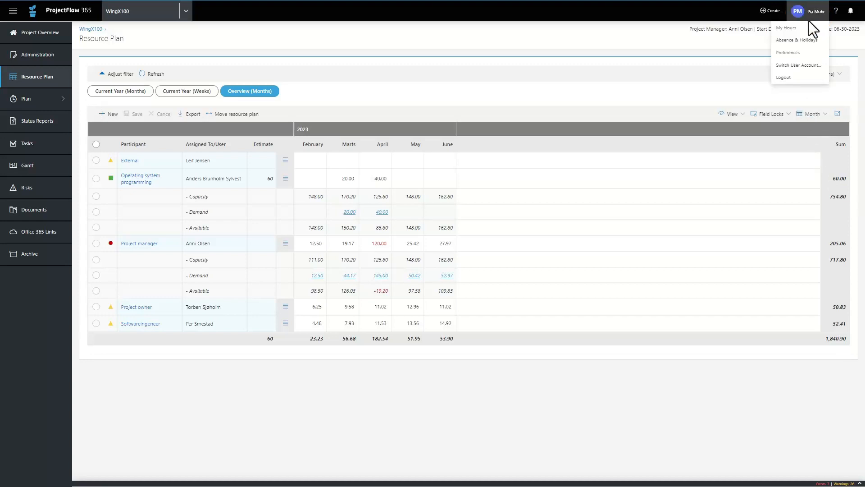
left_click(784, 28)
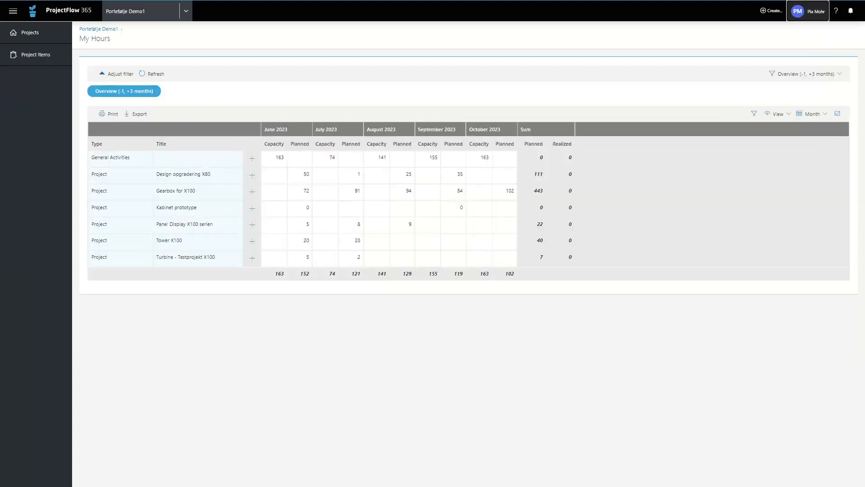